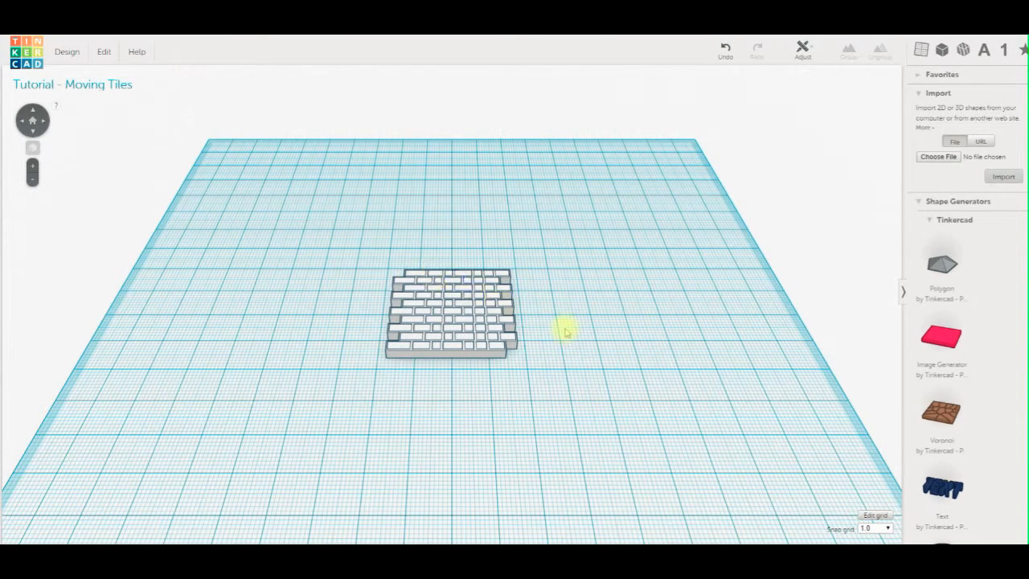
- Move the brick tile toward the back left of the workplane and rotate it 90° to stand upright
left_click(459, 322)
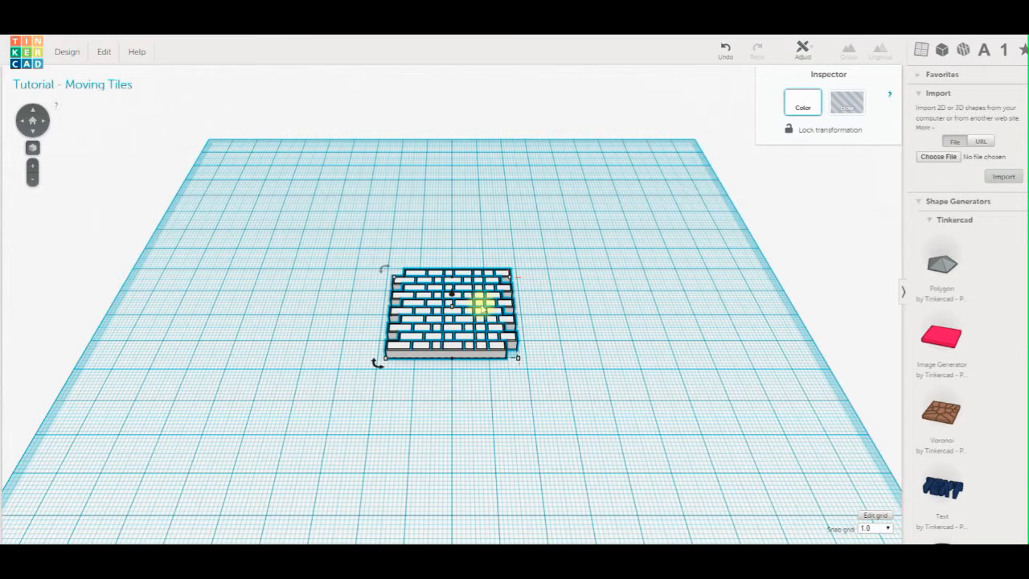
left_click_drag(469, 294, 363, 268)
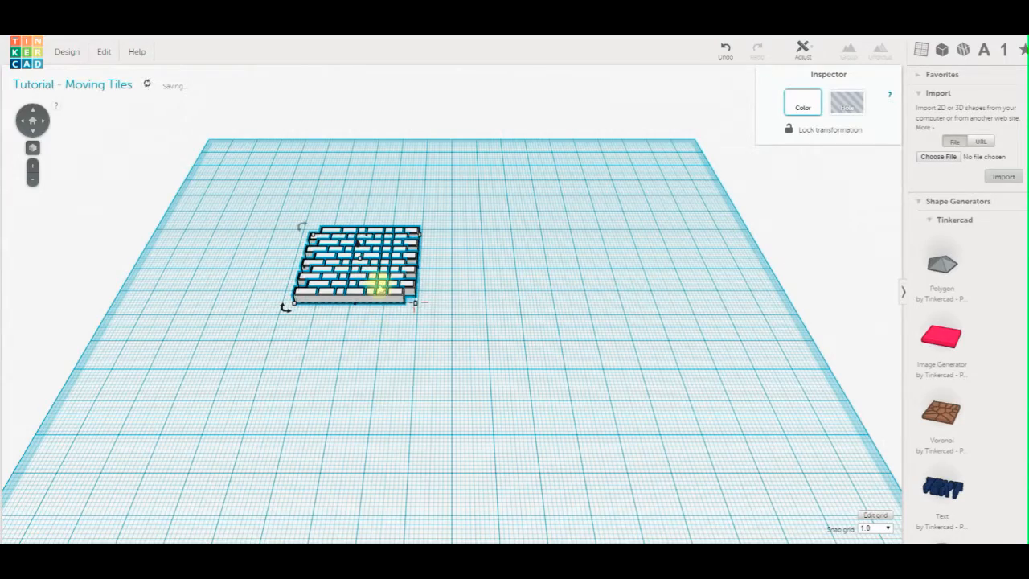
right_click_drag(448, 303, 450, 275)
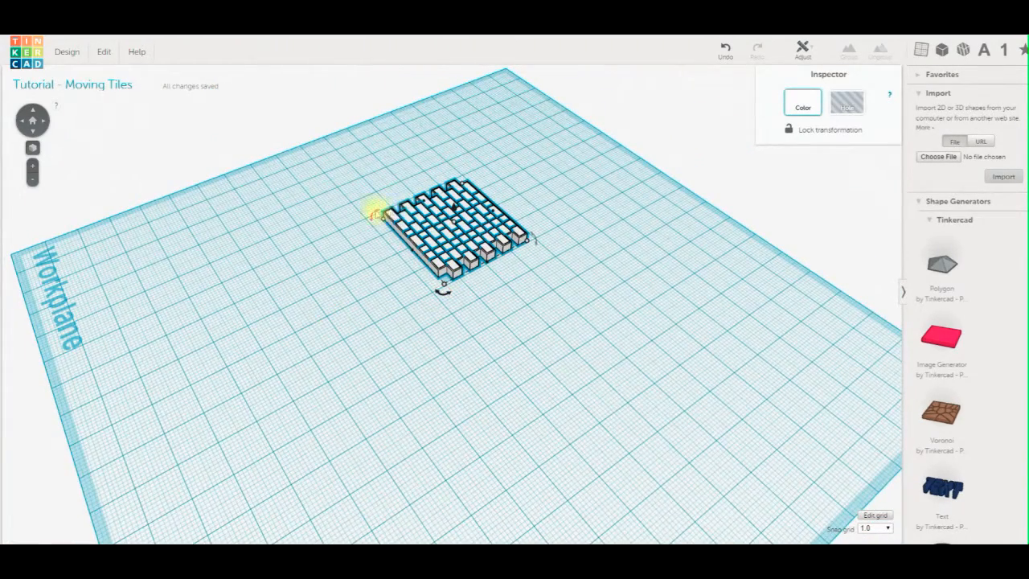
left_click_drag(375, 214, 375, 215)
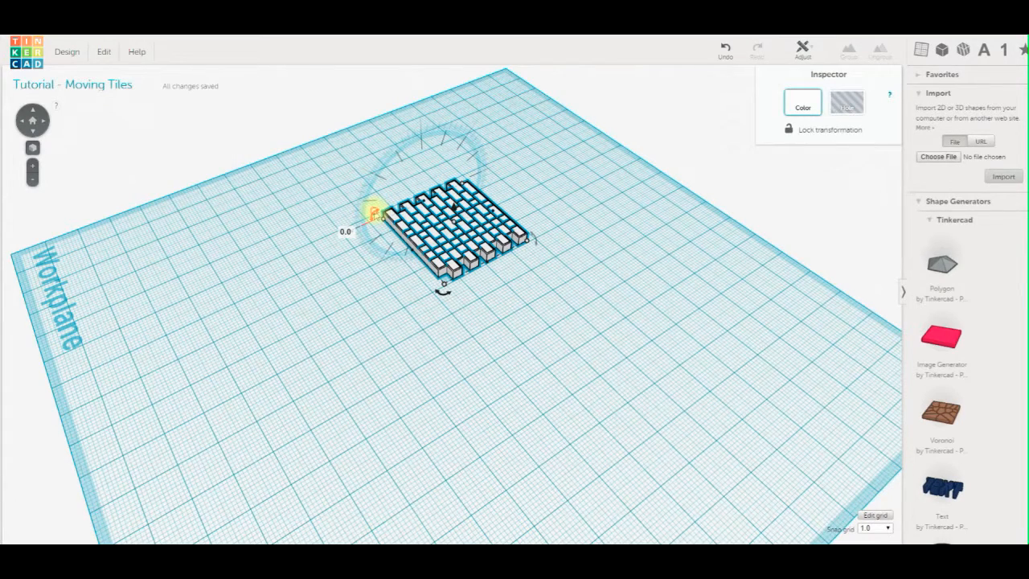
left_click_drag(375, 223, 419, 233)
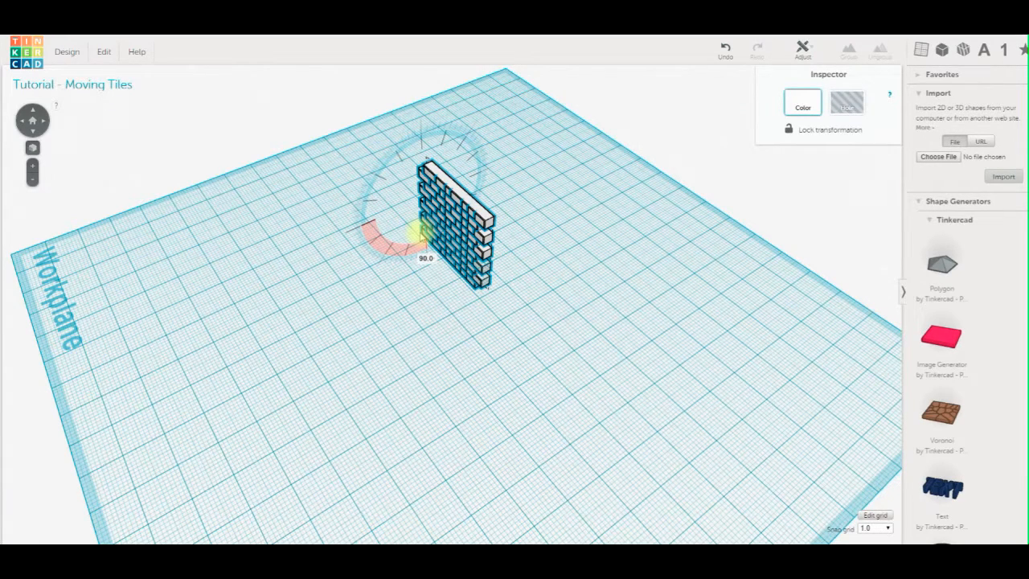
mouse_move(420, 252)
left_mouse_down()
mouse_move(420, 273)
mouse_move(365, 270)
mouse_move(363, 258)
mouse_move(380, 247)
mouse_move(373, 222)
mouse_move(419, 244)
left_mouse_up()
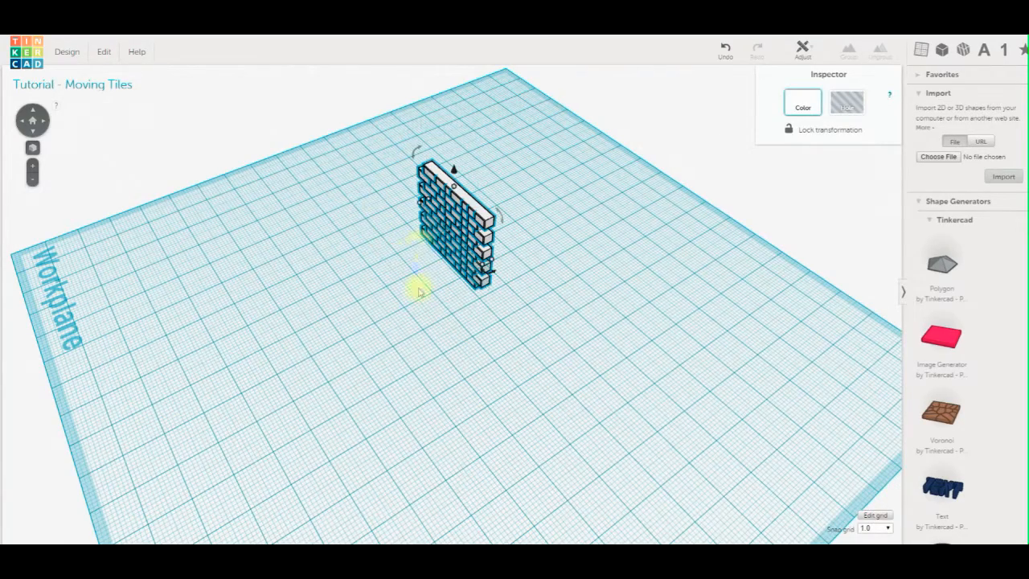
- Raise the upright brick tile by 14.40 mm so its lower edge rests on the workplane
left_click(419, 302)
mouse_move(419, 323)
right_mouse_down()
mouse_move(512, 348)
mouse_move(540, 281)
mouse_move(537, 211)
mouse_move(407, 321)
right_mouse_up()
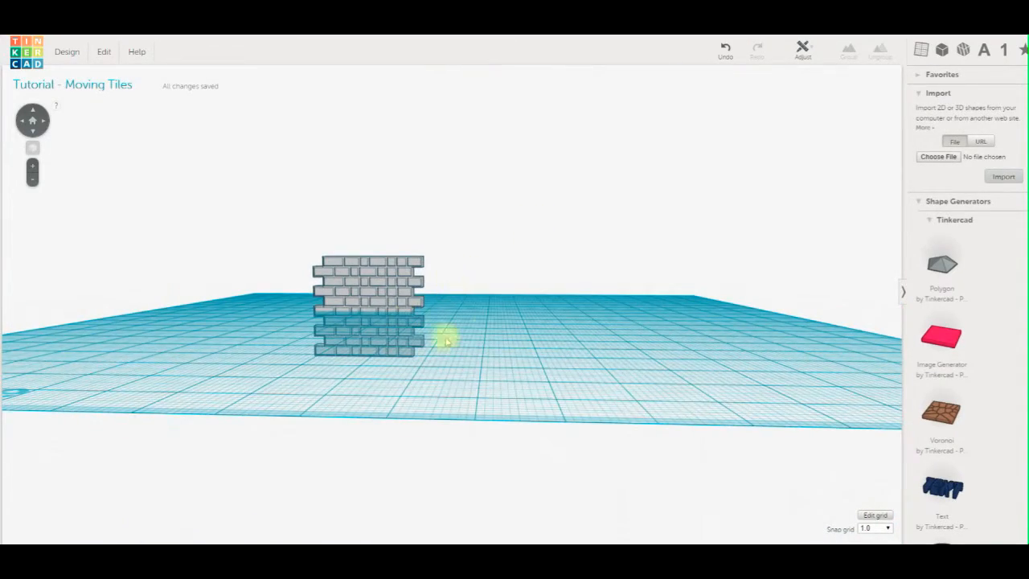
right_click_drag(484, 352, 528, 280)
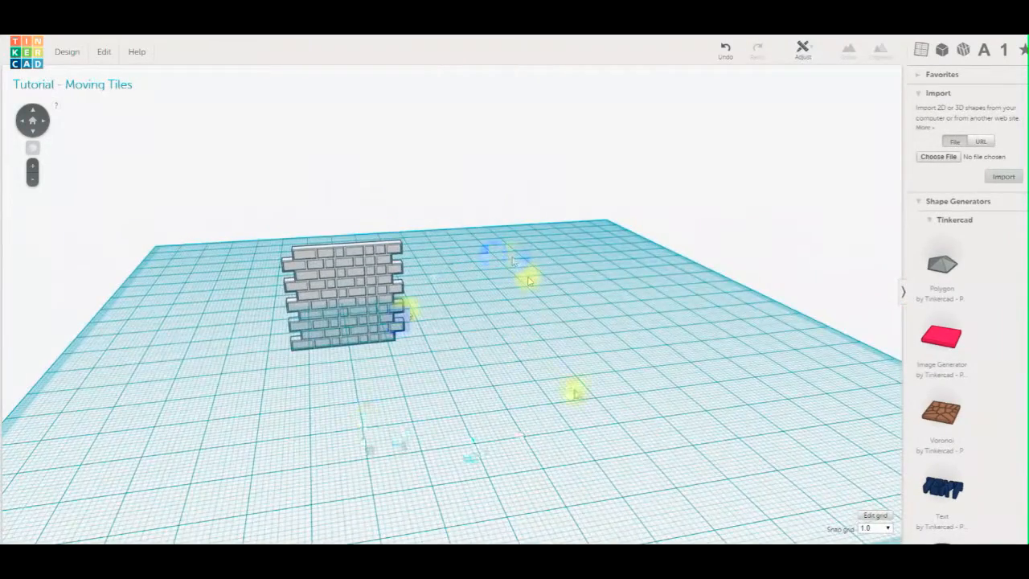
left_click(356, 295)
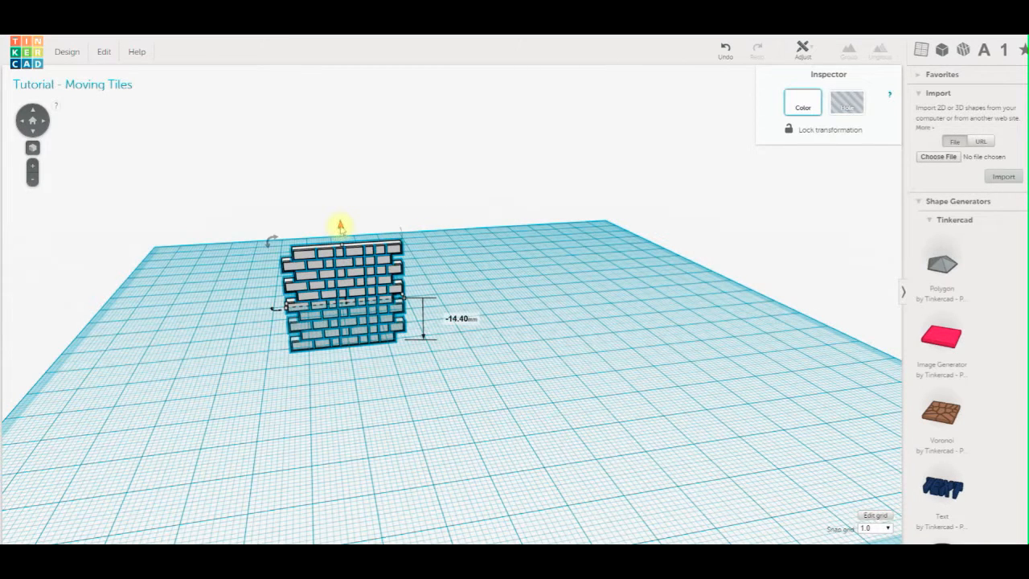
left_click_drag(340, 225, 352, 177)
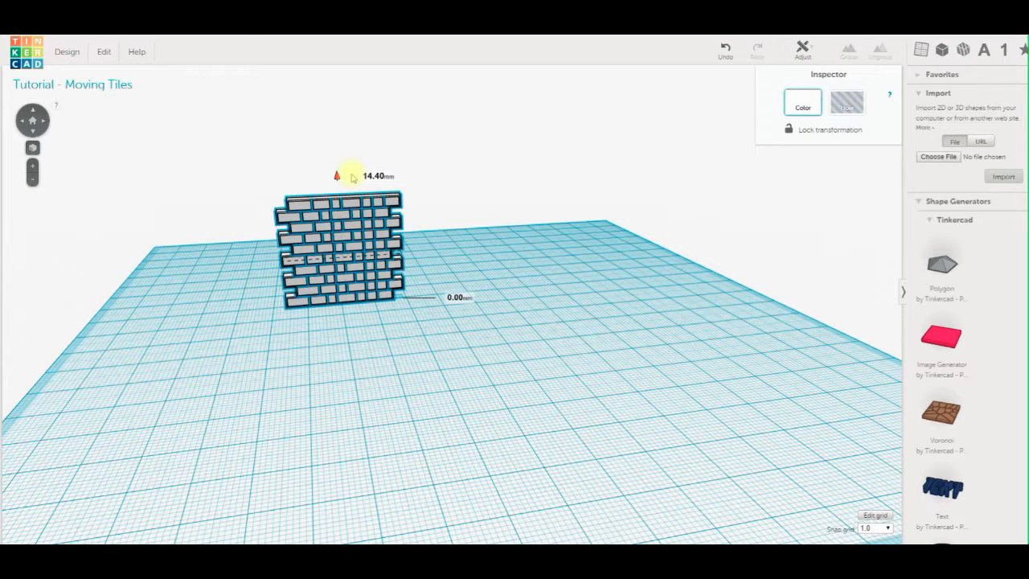
left_click_drag(352, 177, 350, 174)
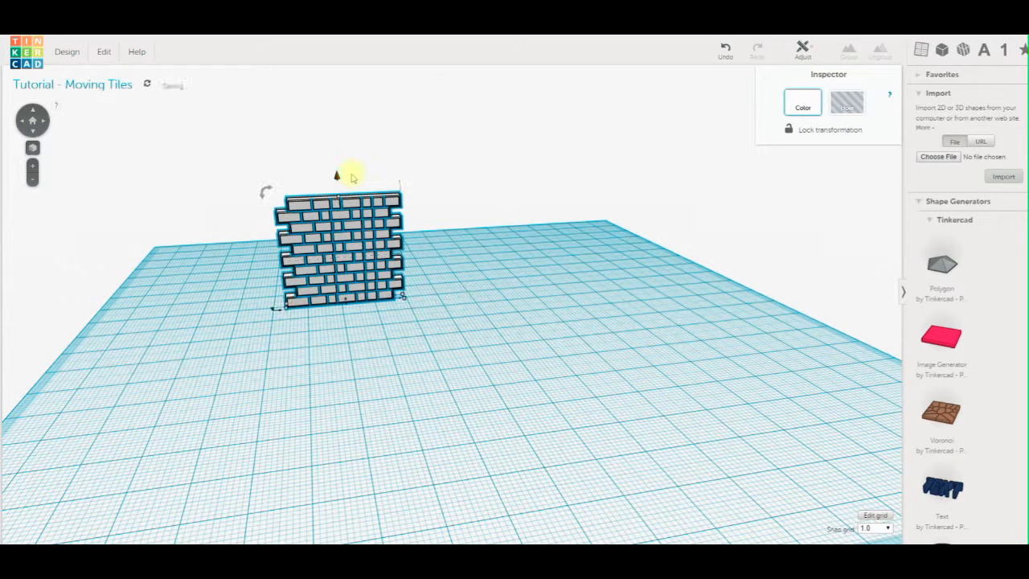
- Slide the upright brick tile across to the back right area of the workplane
right_click_drag(391, 351, 345, 333)
right_click_drag(386, 270, 381, 356)
left_click_drag(367, 257, 563, 214)
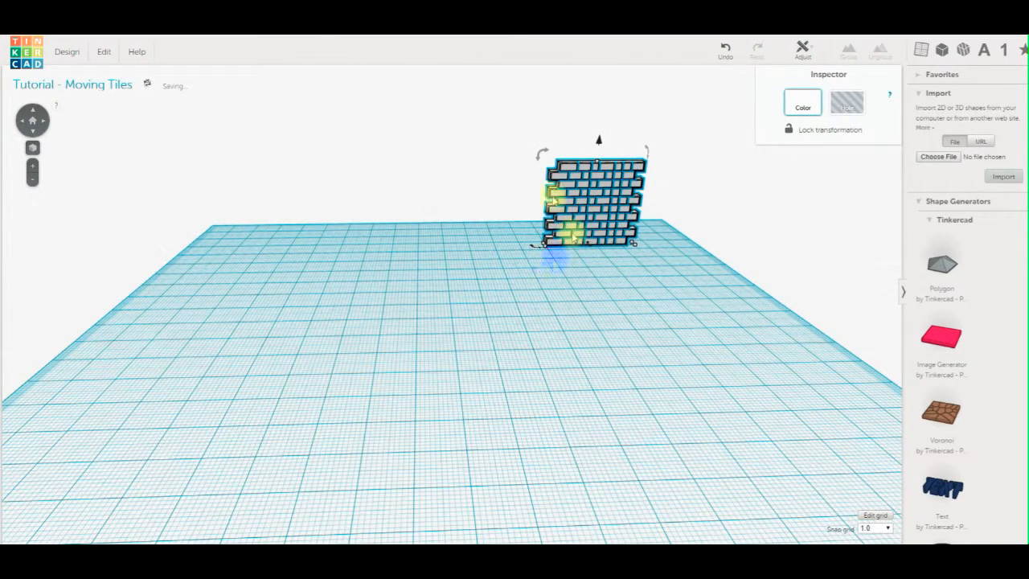
- Slide the upright tile away from the workplane's right edge, toward its middle
left_click(32, 150)
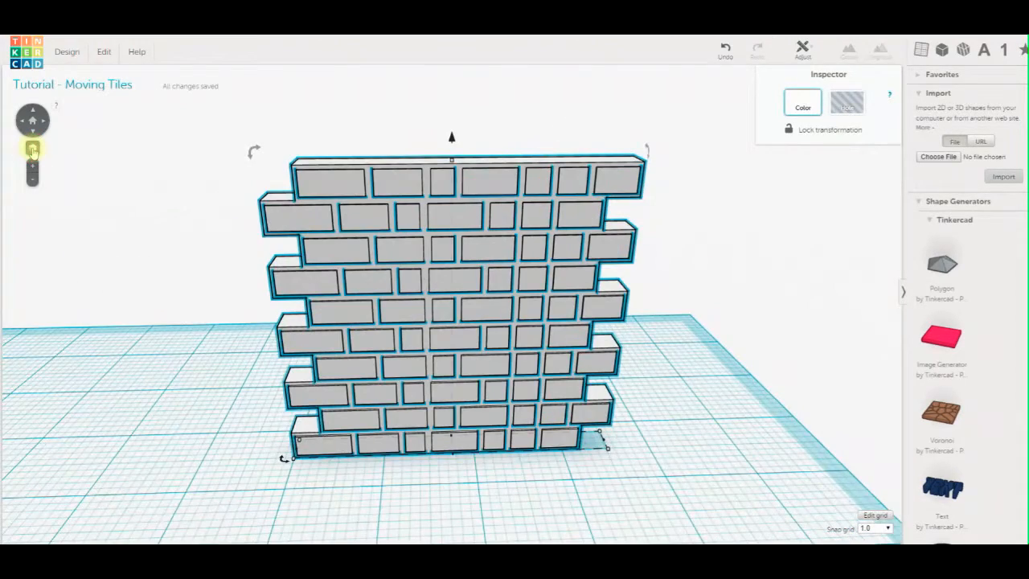
left_click(159, 257)
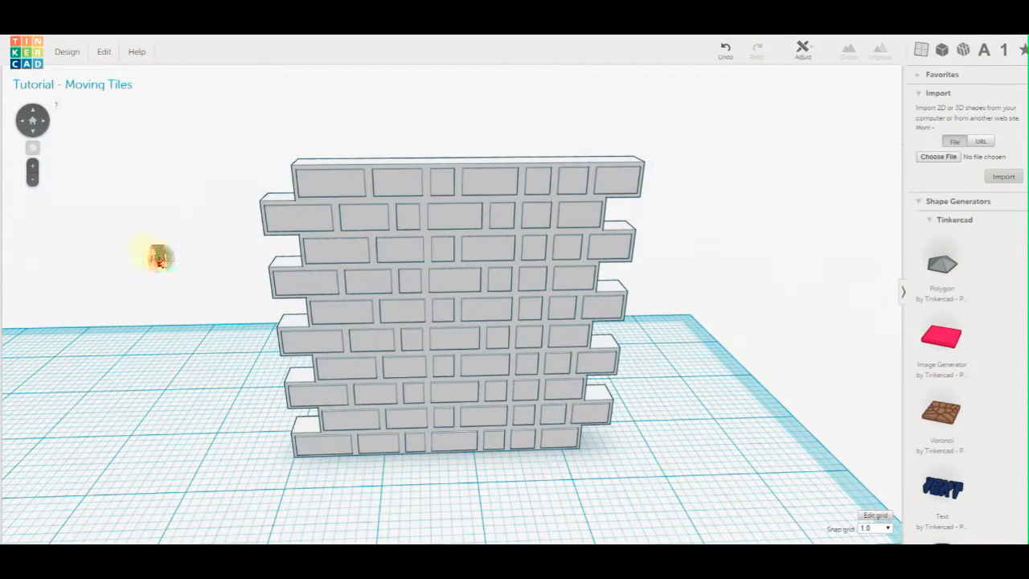
scroll(265, 287, "down", 5)
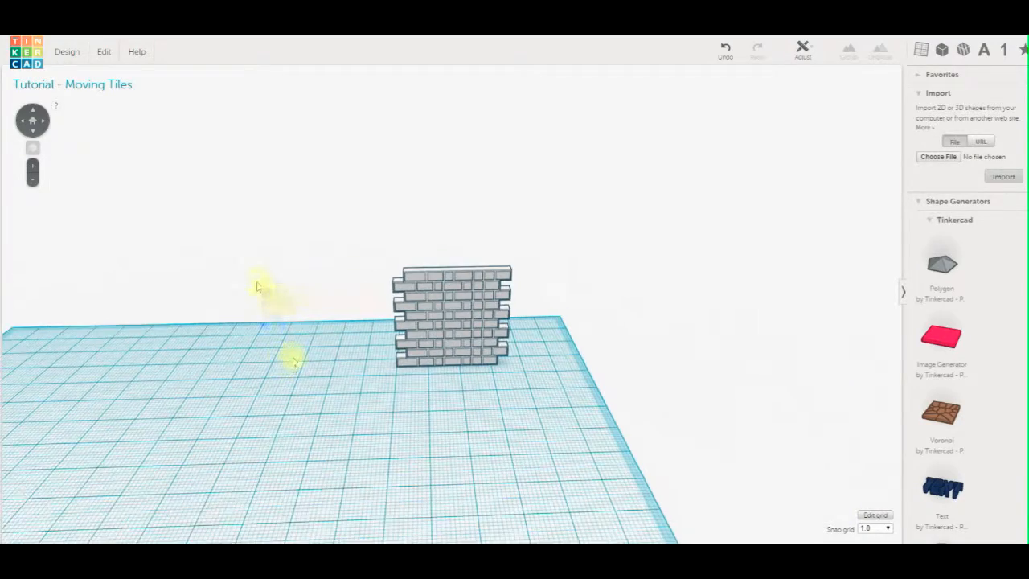
scroll(293, 362, "up", 5)
scroll(293, 359, "down", 2)
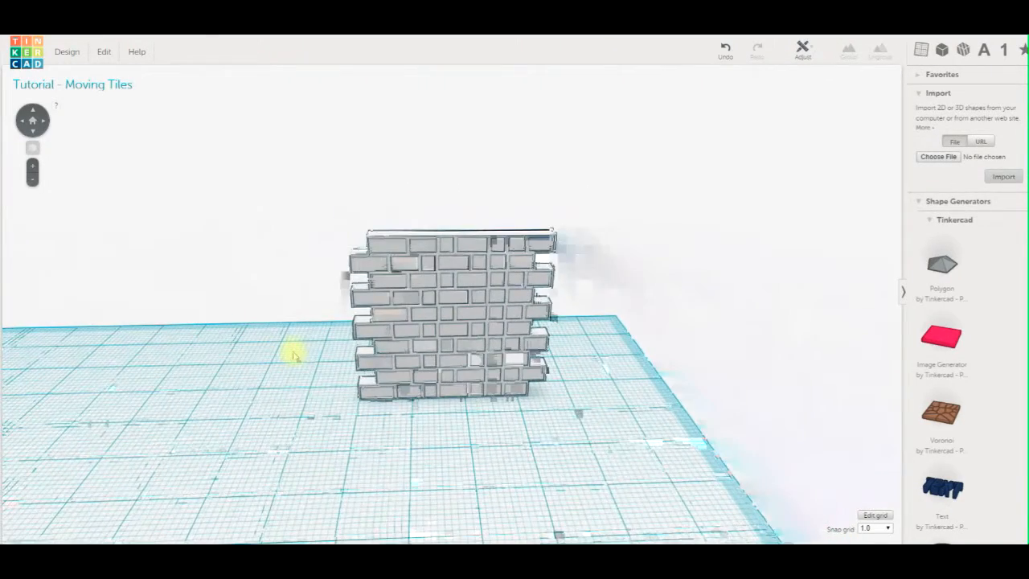
right_click_drag(287, 357, 445, 326)
left_click(438, 346)
left_click_drag(445, 325, 237, 310)
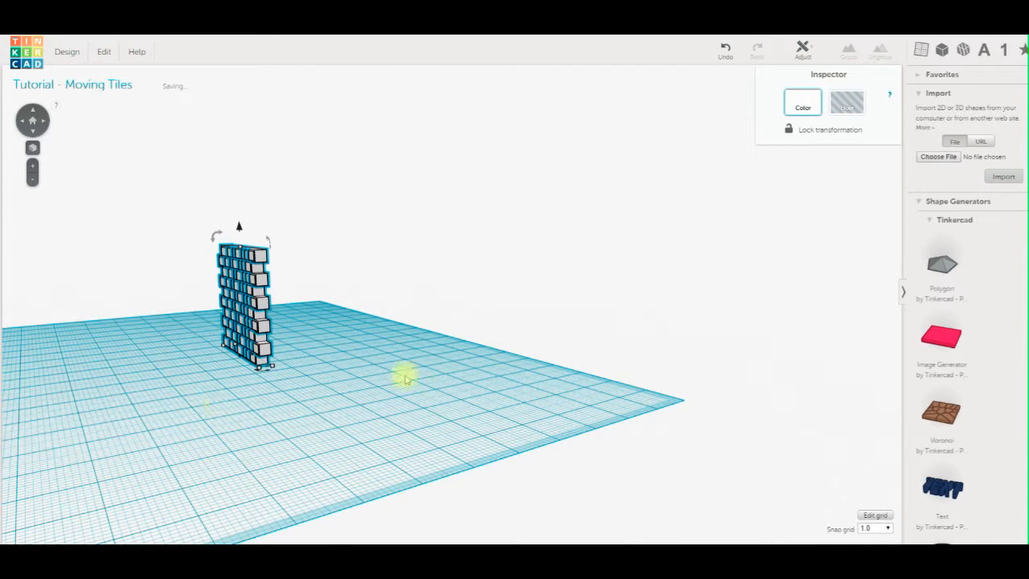
- Rotate the upright brick tile by -90° so it lies flat with its brick pattern facing up
right_click_drag(232, 410, 265, 305)
right_click_drag(340, 345, 269, 298)
right_click_drag(314, 366, 287, 184)
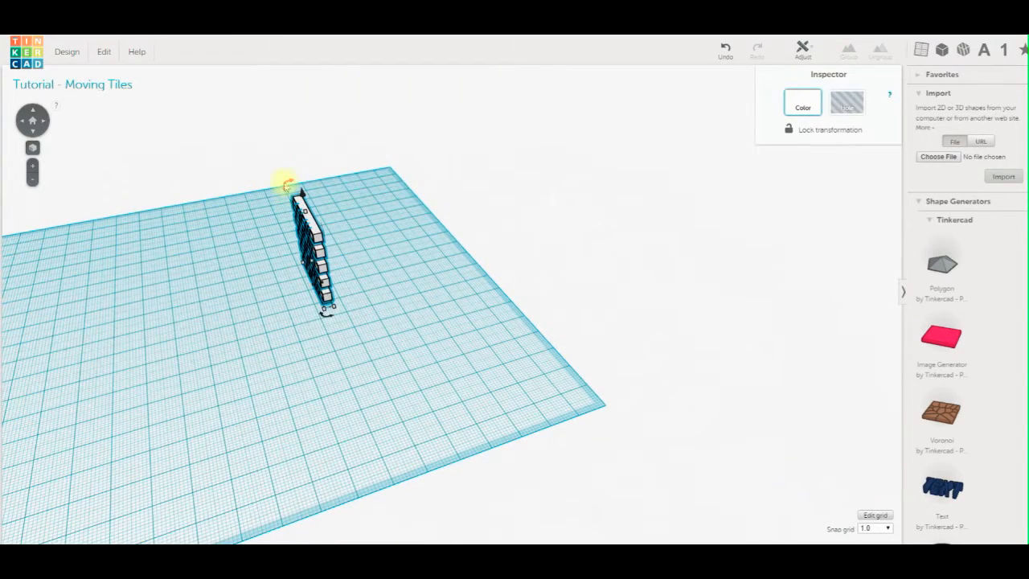
left_click_drag(296, 175, 343, 211)
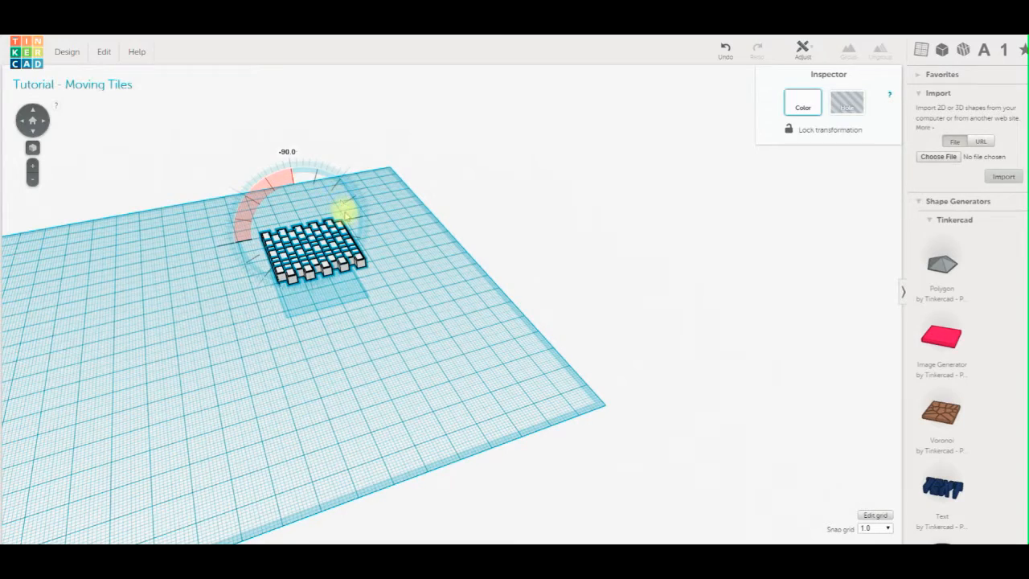
- Lower the floating flat tile until it rests on the workplane
right_click_drag(223, 294, 273, 308)
right_click_drag(217, 406, 263, 392)
mouse_move(250, 302)
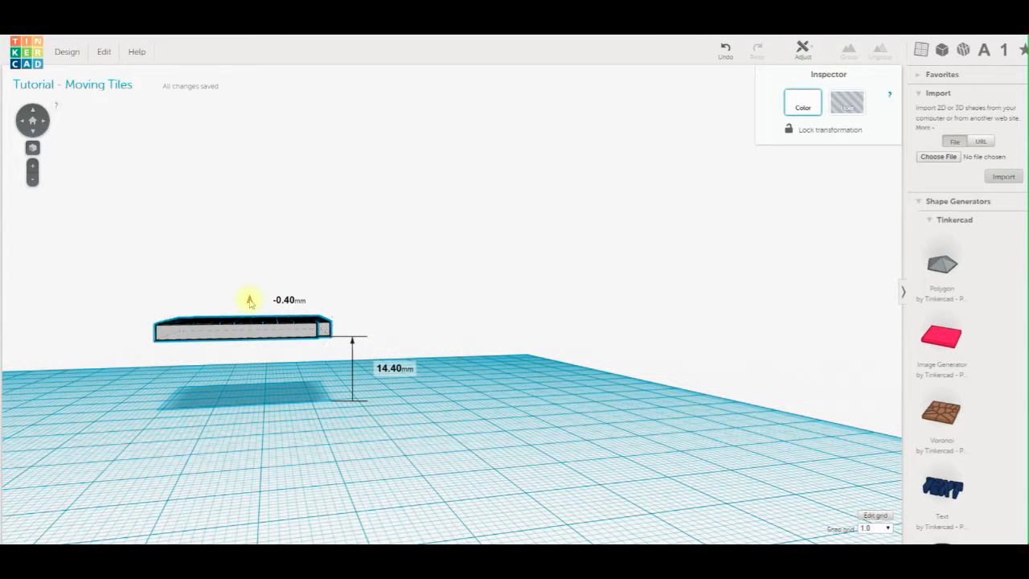
left_click_drag(250, 300, 249, 364)
left_click(261, 434)
right_click_drag(261, 434, 309, 468)
- Move the flat brick tile close to the left edge of the workplane
left_click(318, 417)
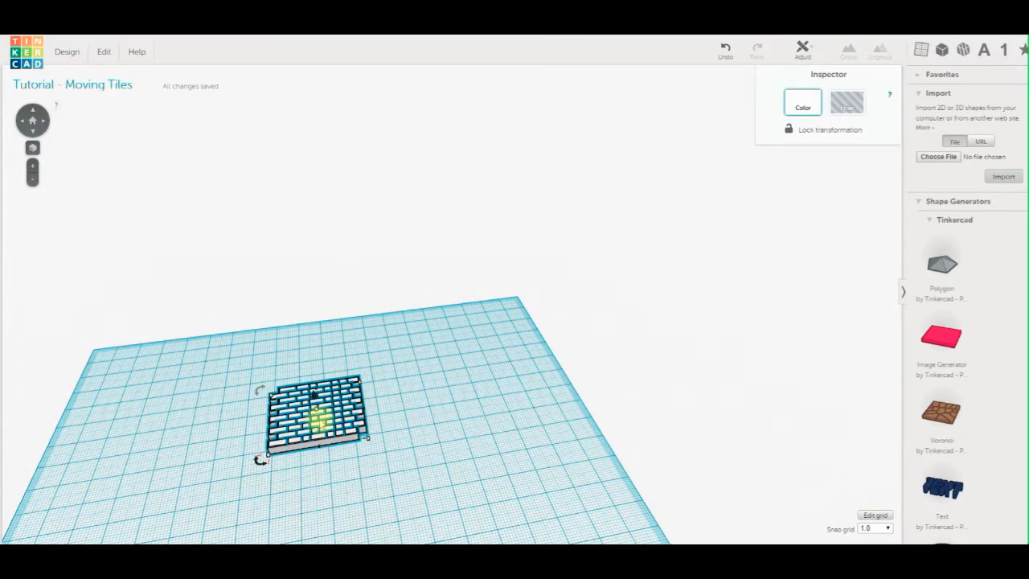
left_click_drag(330, 422, 150, 424)
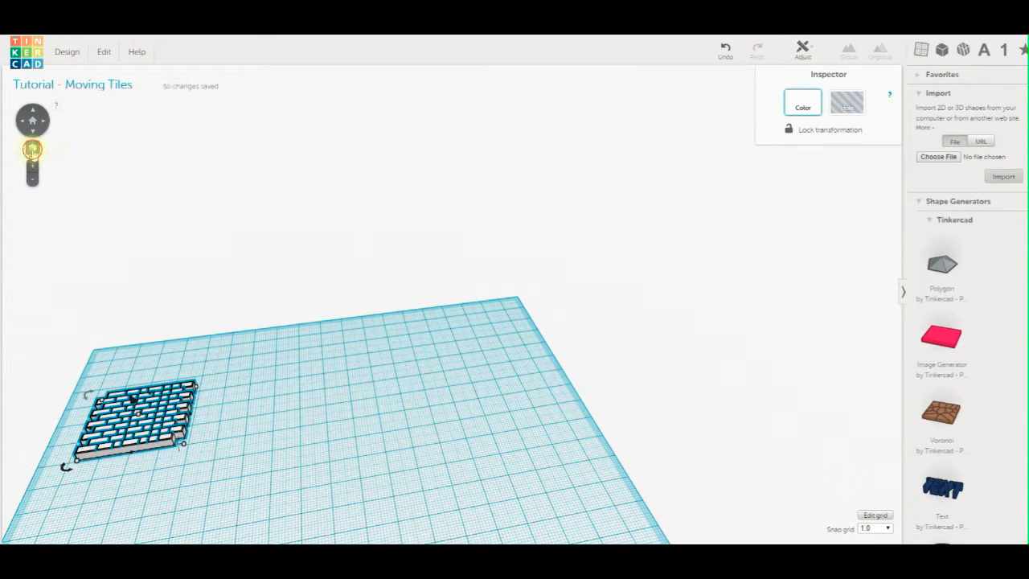
left_click(32, 148)
left_click(235, 376)
mouse_move(123, 404)
right_mouse_down()
mouse_move(97, 405)
mouse_move(128, 407)
right_mouse_up()
left_click(338, 372)
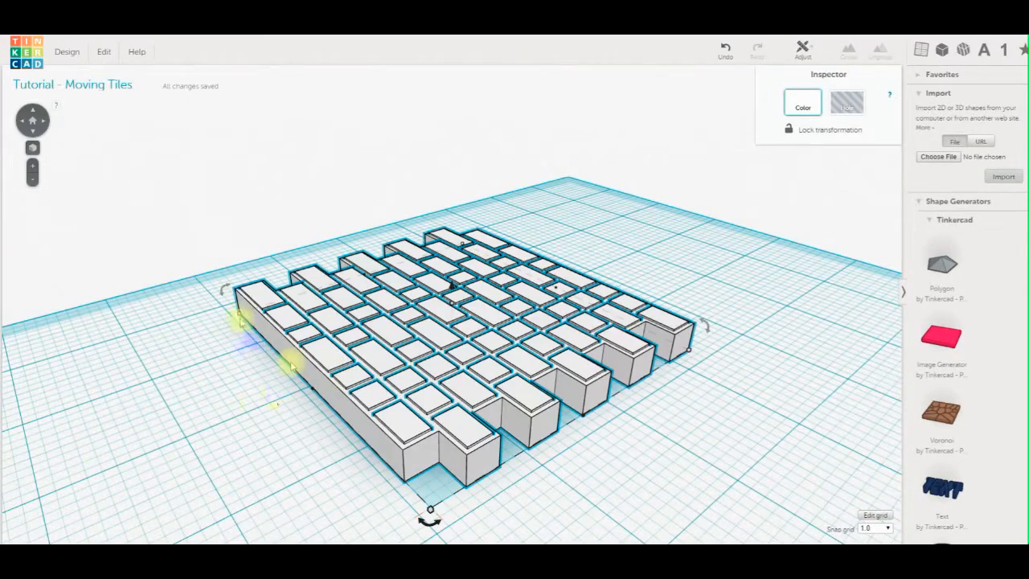
- Try rotating the flat tile about its vertical axis, then return it to its original orientation
left_click_drag(222, 288, 225, 290)
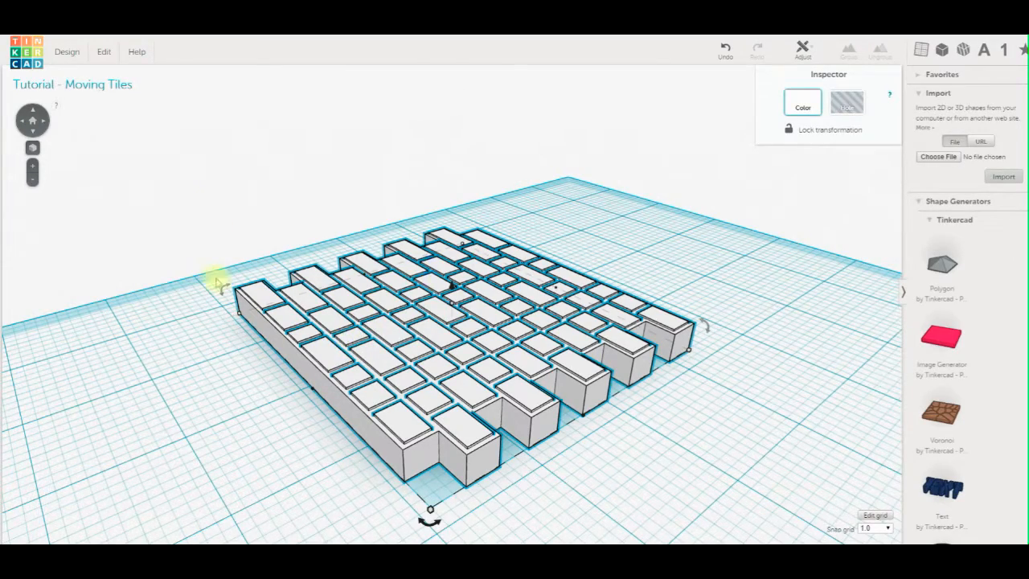
right_click_drag(227, 390, 674, 436)
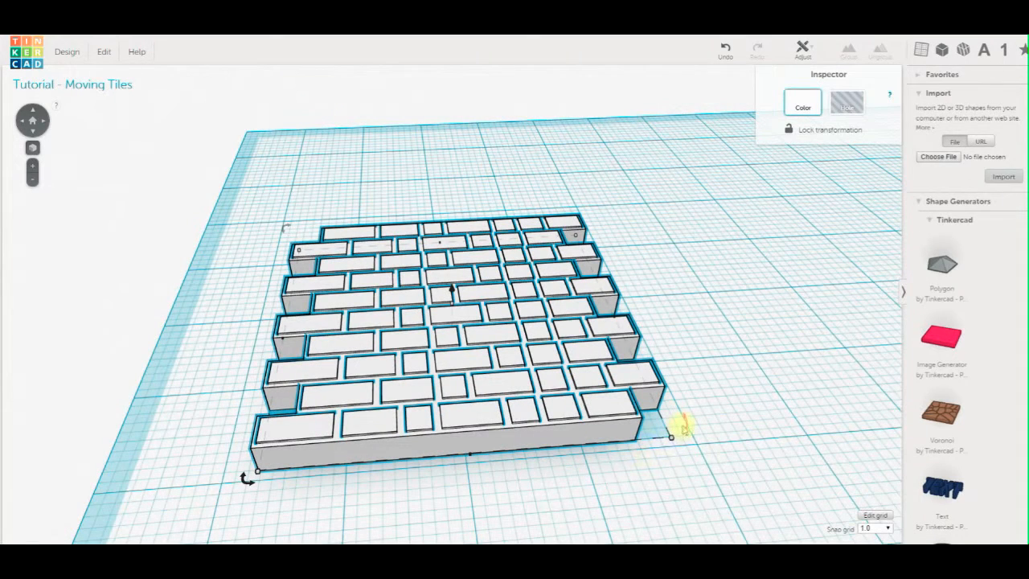
mouse_move(269, 480)
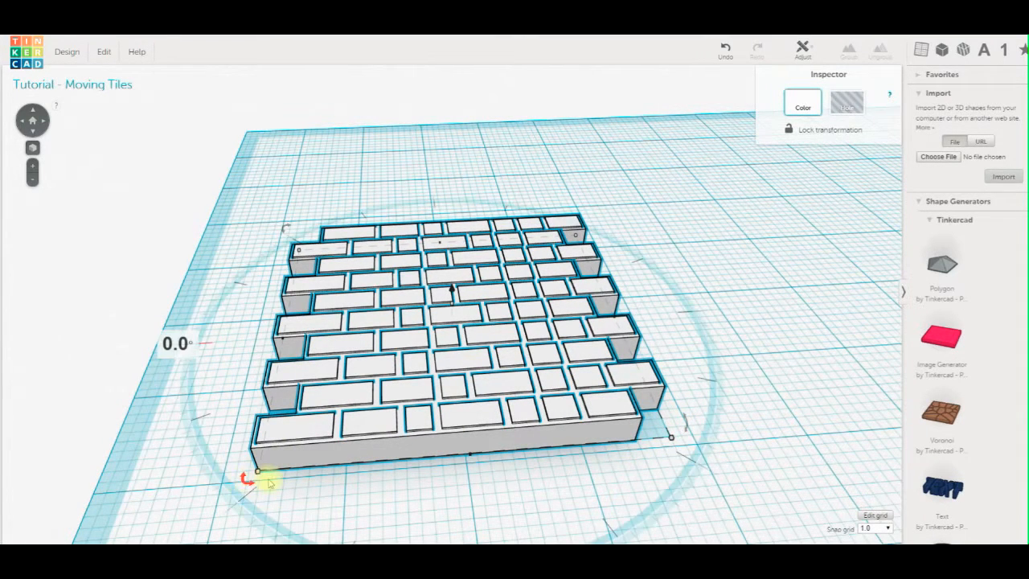
left_click_drag(241, 479, 319, 523)
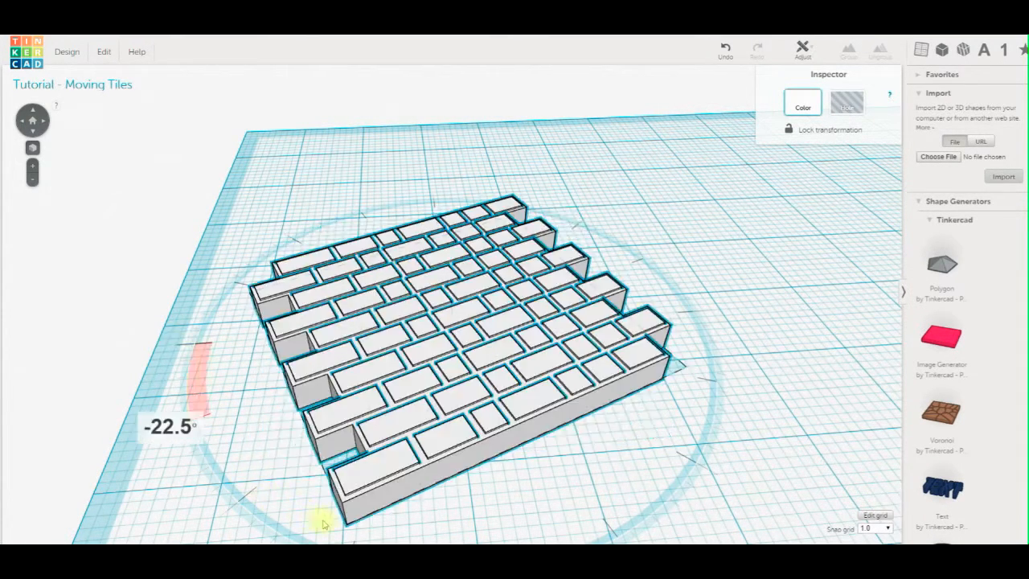
left_click_drag(430, 526, 473, 521)
left_click_drag(537, 504, 524, 469)
left_click_drag(366, 432, 299, 397)
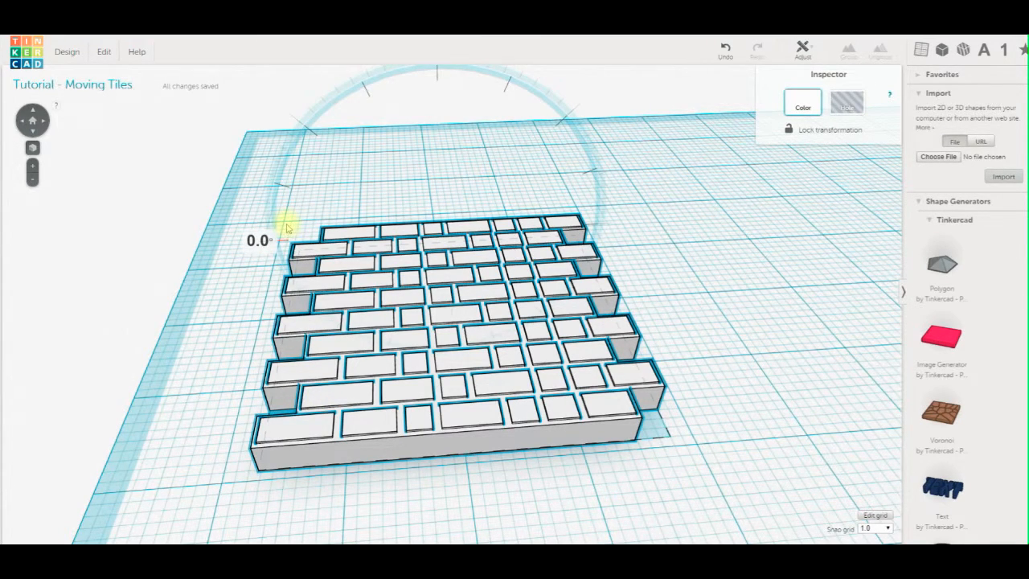
mouse_move(294, 207)
left_mouse_down()
mouse_move(370, 160)
mouse_move(450, 167)
mouse_move(421, 161)
mouse_move(344, 172)
mouse_move(317, 229)
mouse_move(214, 230)
mouse_move(246, 164)
mouse_move(230, 219)
mouse_move(304, 213)
mouse_move(315, 191)
mouse_move(299, 214)
left_mouse_up()
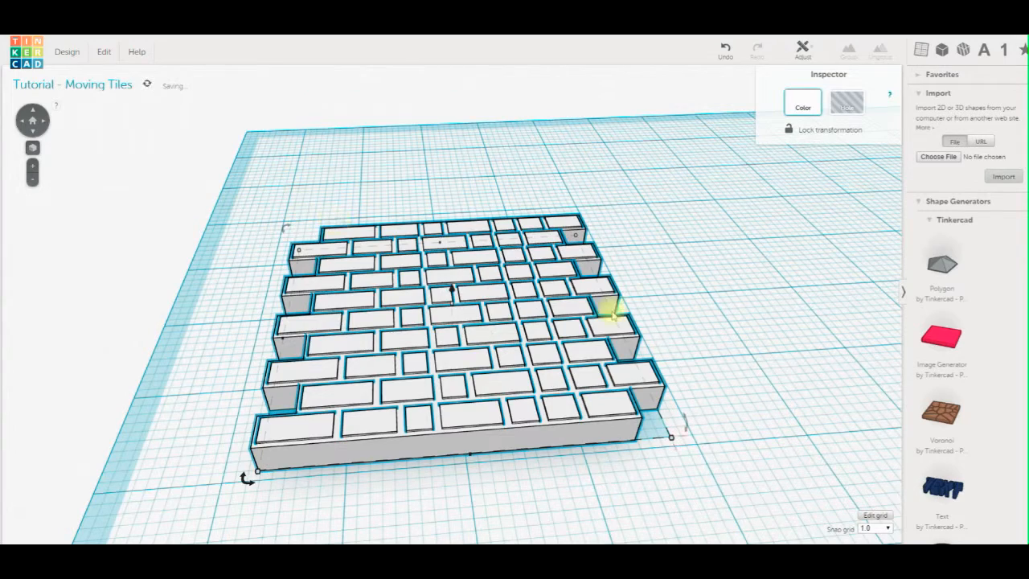
- Duplicate the flat brick tile in place
left_click(675, 354)
scroll(661, 325, "down", 5)
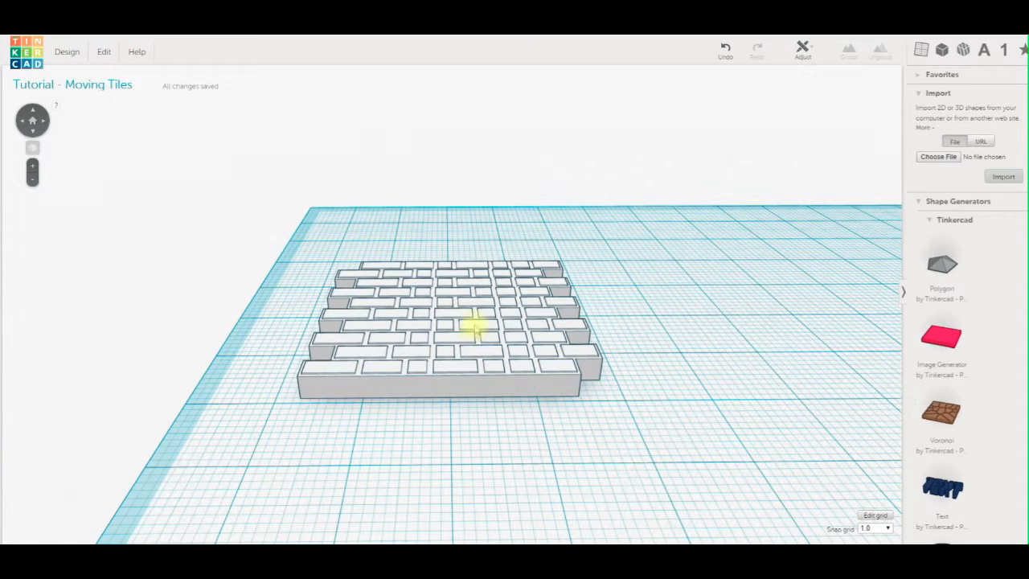
left_click(475, 328)
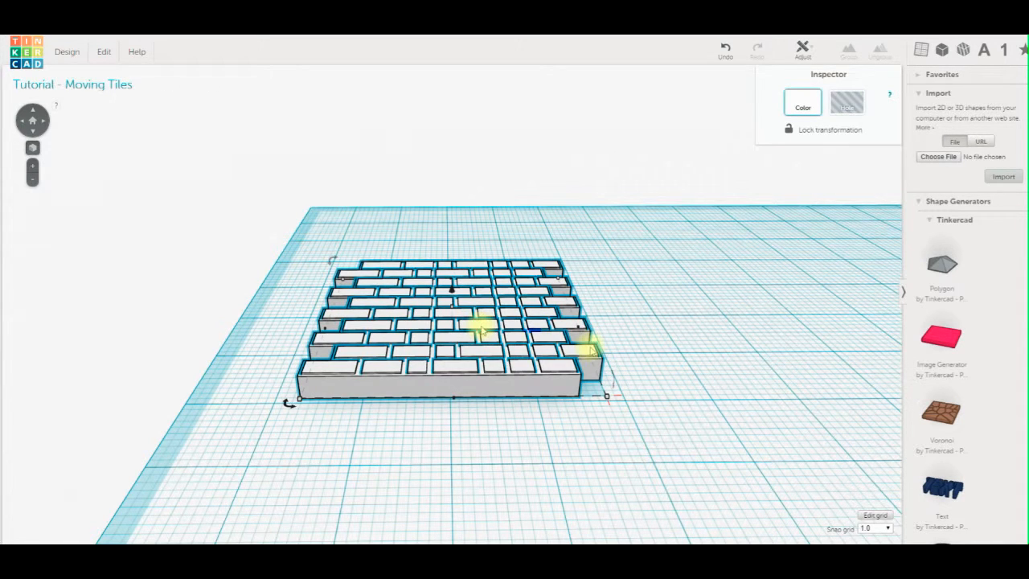
key("ctrl+d")
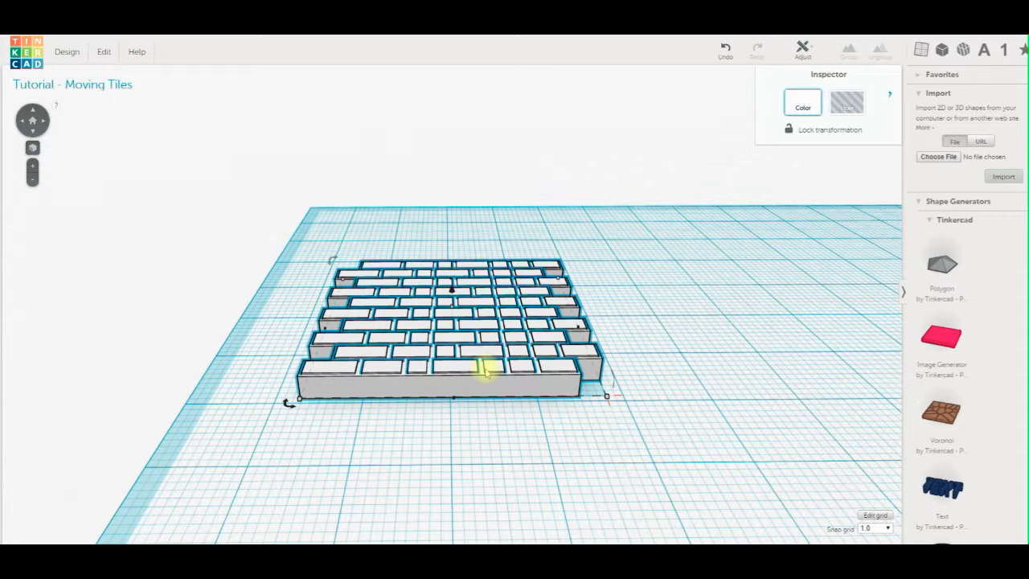
- Shift the duplicate tile sideways in grid steps until it sits beside the original with a gap between them
key("Right")
key("Right")
key("Right")
key("Right")
key("Right")
key("Right")
key("Right")
key("Right")
key("Right")
key("Right")
key("Right")
key("Right")
key("Right")
key("Right")
key("Right")
key("Right")
key("Right")
key("Right")
key("Right")
key("Right")
key("Right")
key("Right")
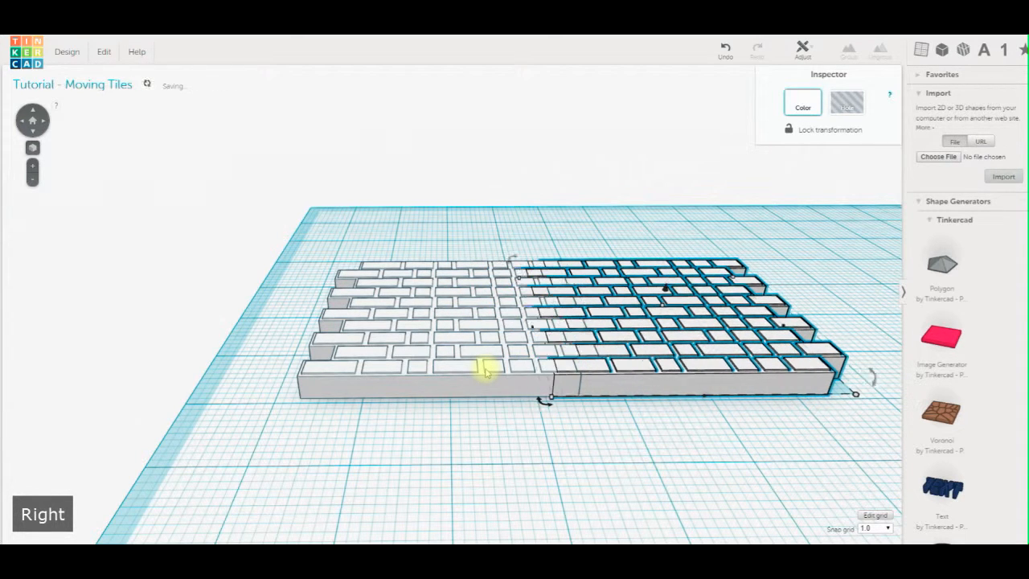
key("Right")
key("Right")
key("Right")
key("Right")
key("Right")
key("Right")
key("Right")
key("Right")
key("Right")
key("Right")
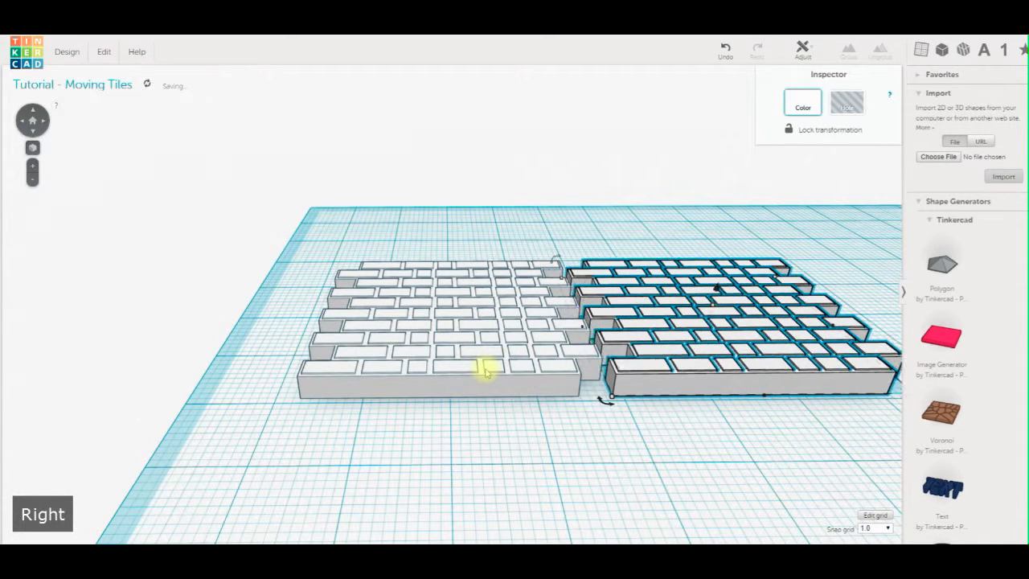
right_click_drag(494, 430, 420, 417)
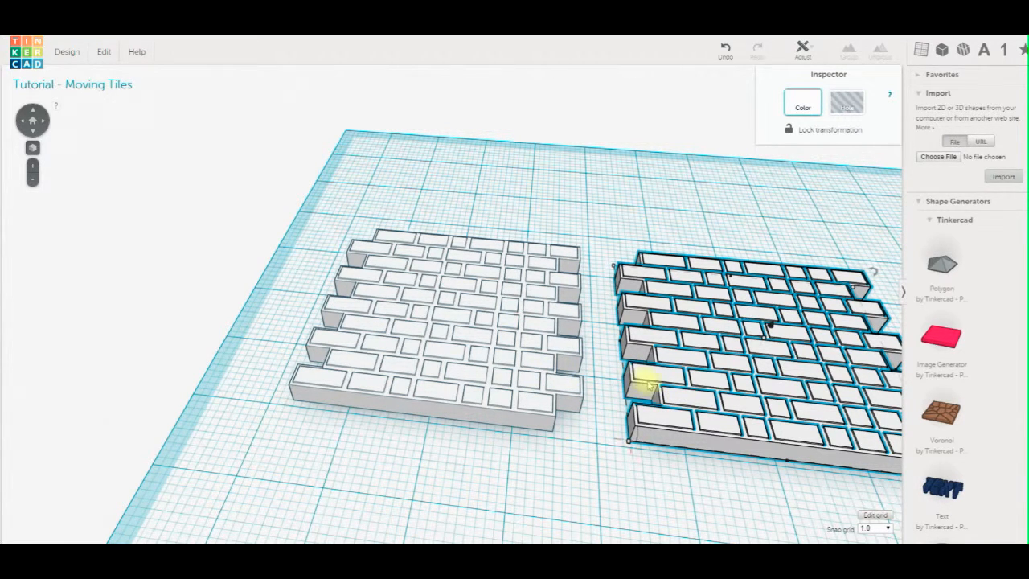
- Nudge the duplicate tile one grid step closer to the original, keeping the two tiles' front edges in line, and deselect it
key("Down")
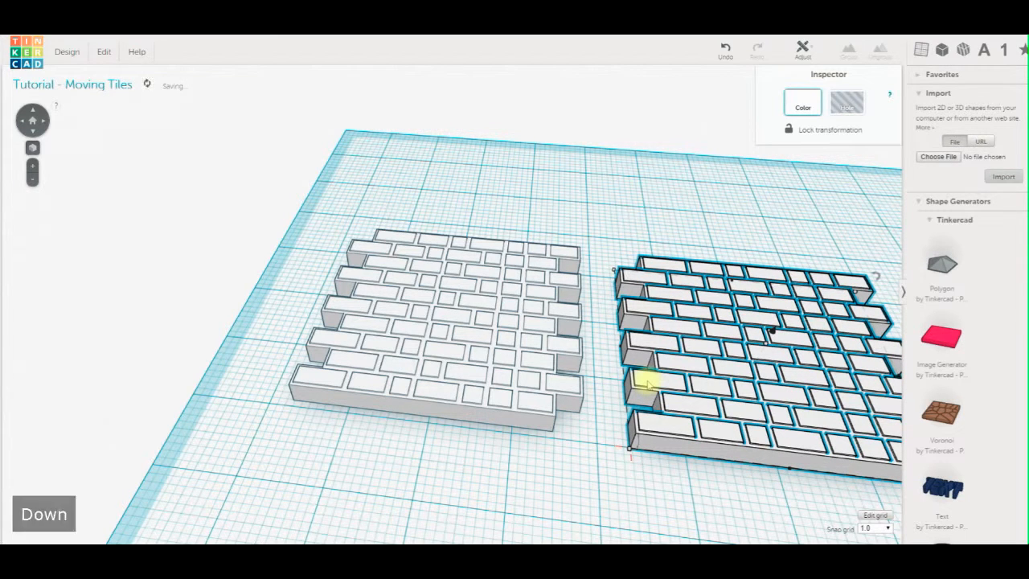
key("Up")
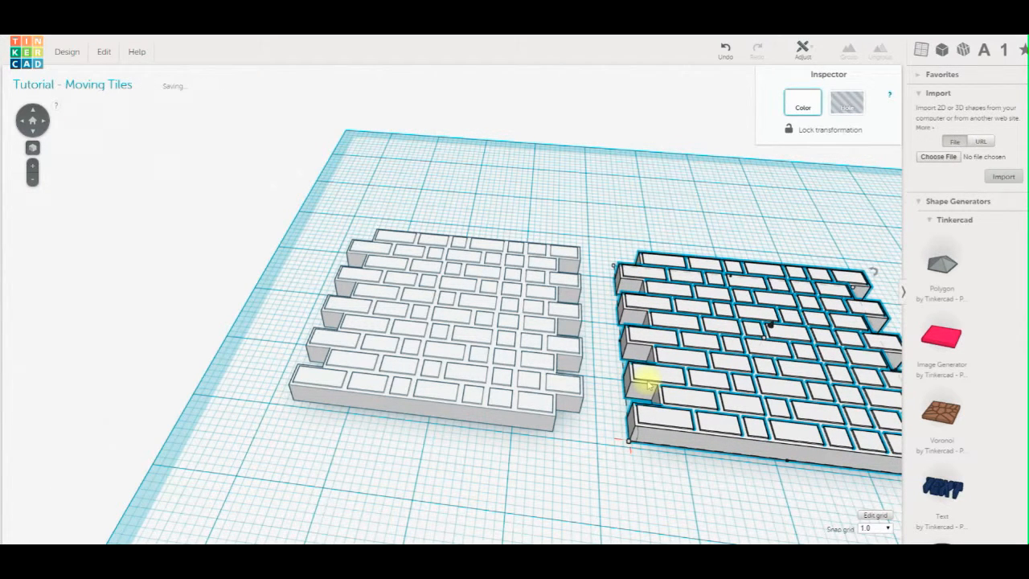
key("Left")
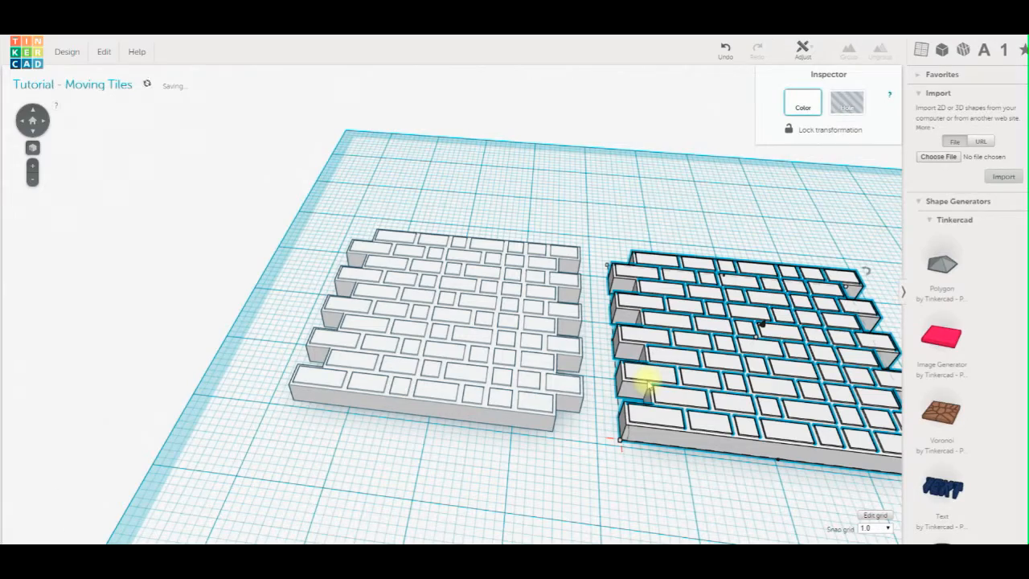
scroll(593, 232, "up", 4)
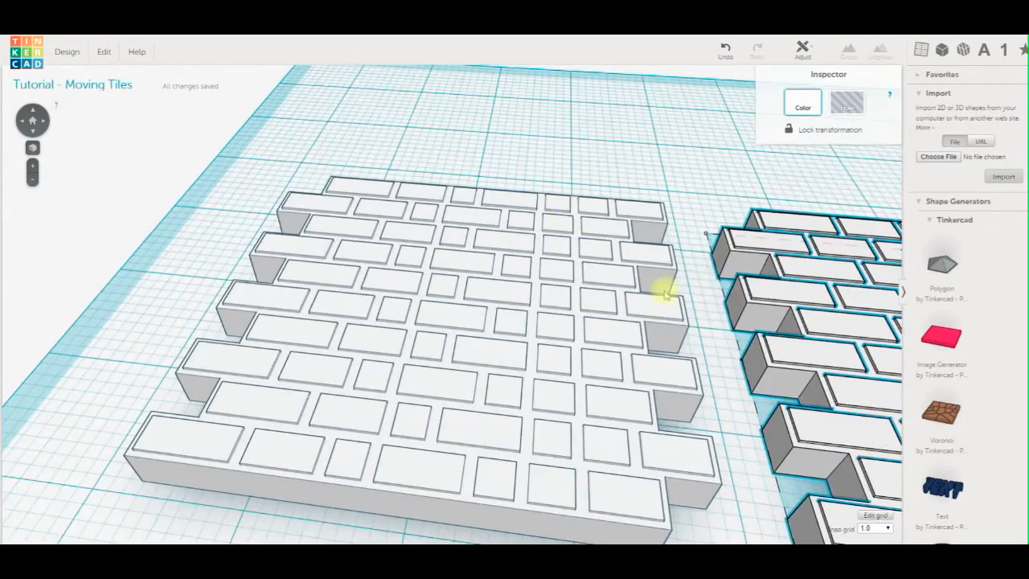
scroll(641, 281, "down", 4)
left_click(626, 211)
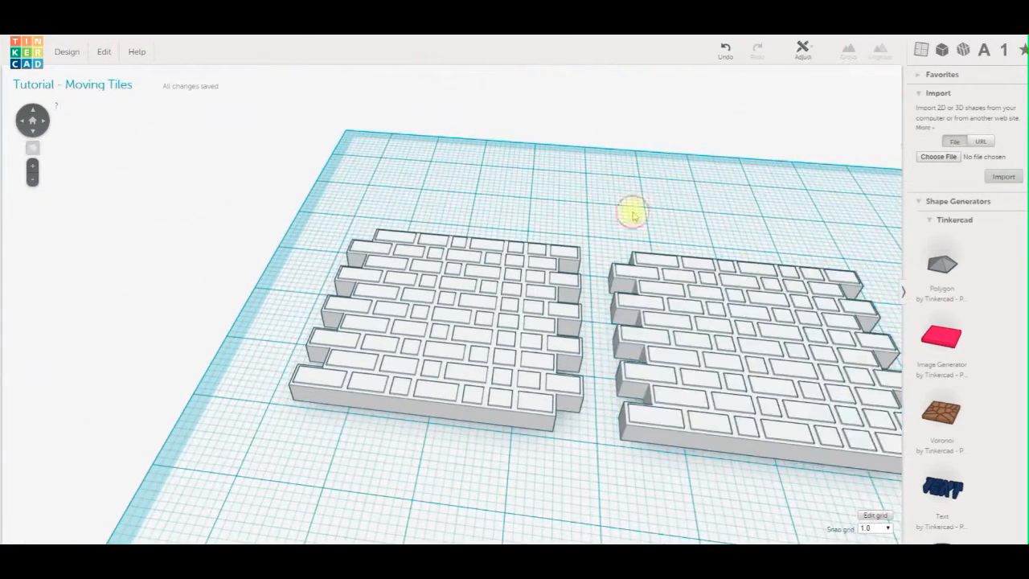
scroll(627, 212, "down", 3)
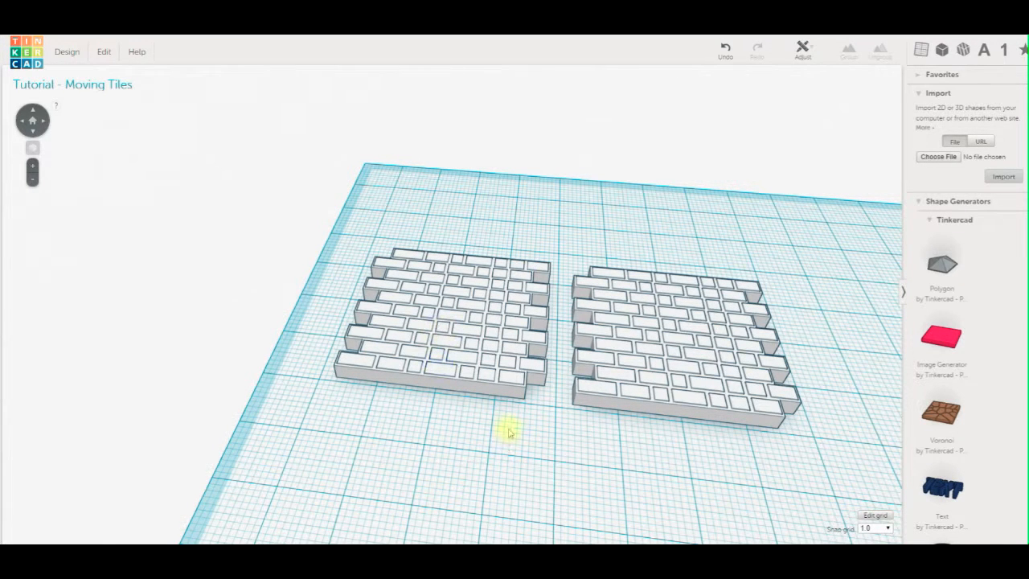
- Select both brick tiles together, inspect their placement from different sides, and clear the selection
left_click_drag(333, 317, 640, 347)
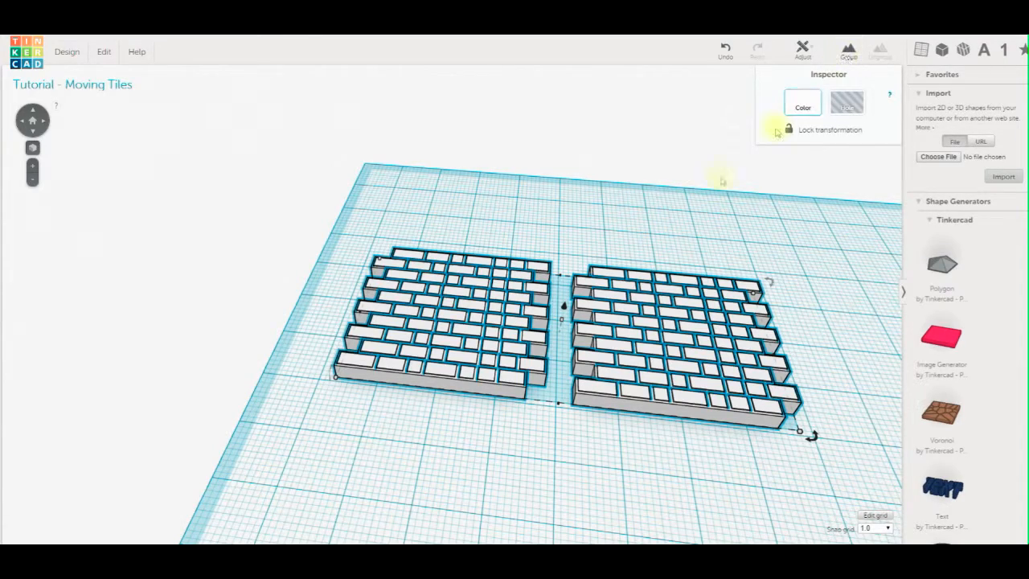
right_click_drag(661, 230, 507, 216)
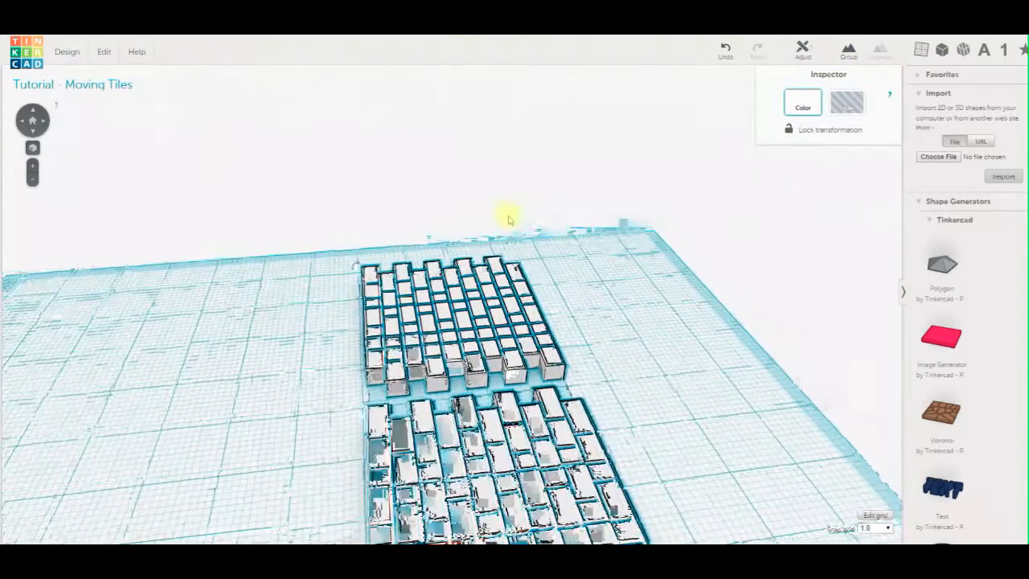
scroll(510, 222, "down", 3)
left_click_drag(369, 278, 397, 280)
left_click(560, 338)
right_click_drag(331, 380, 437, 258)
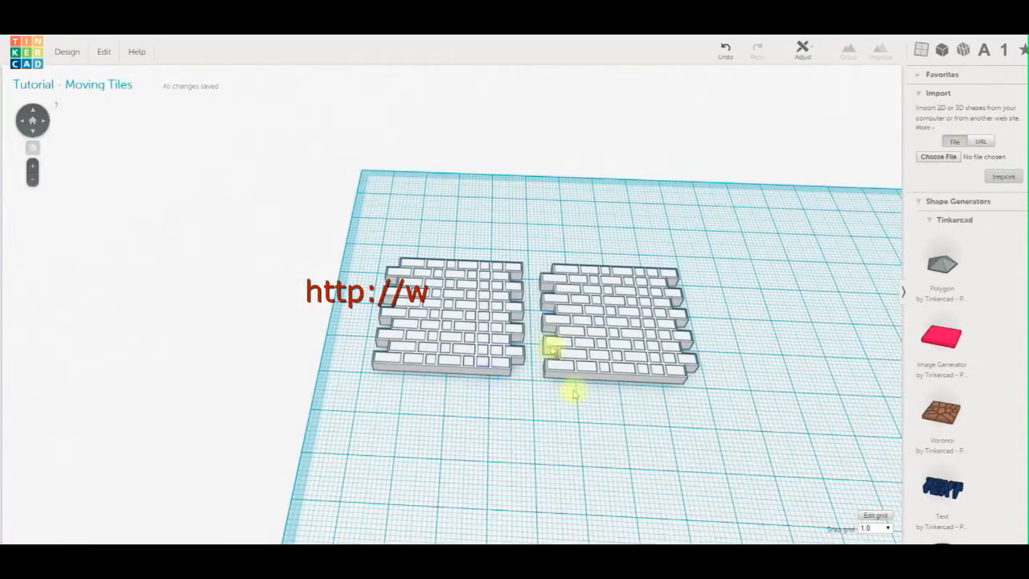